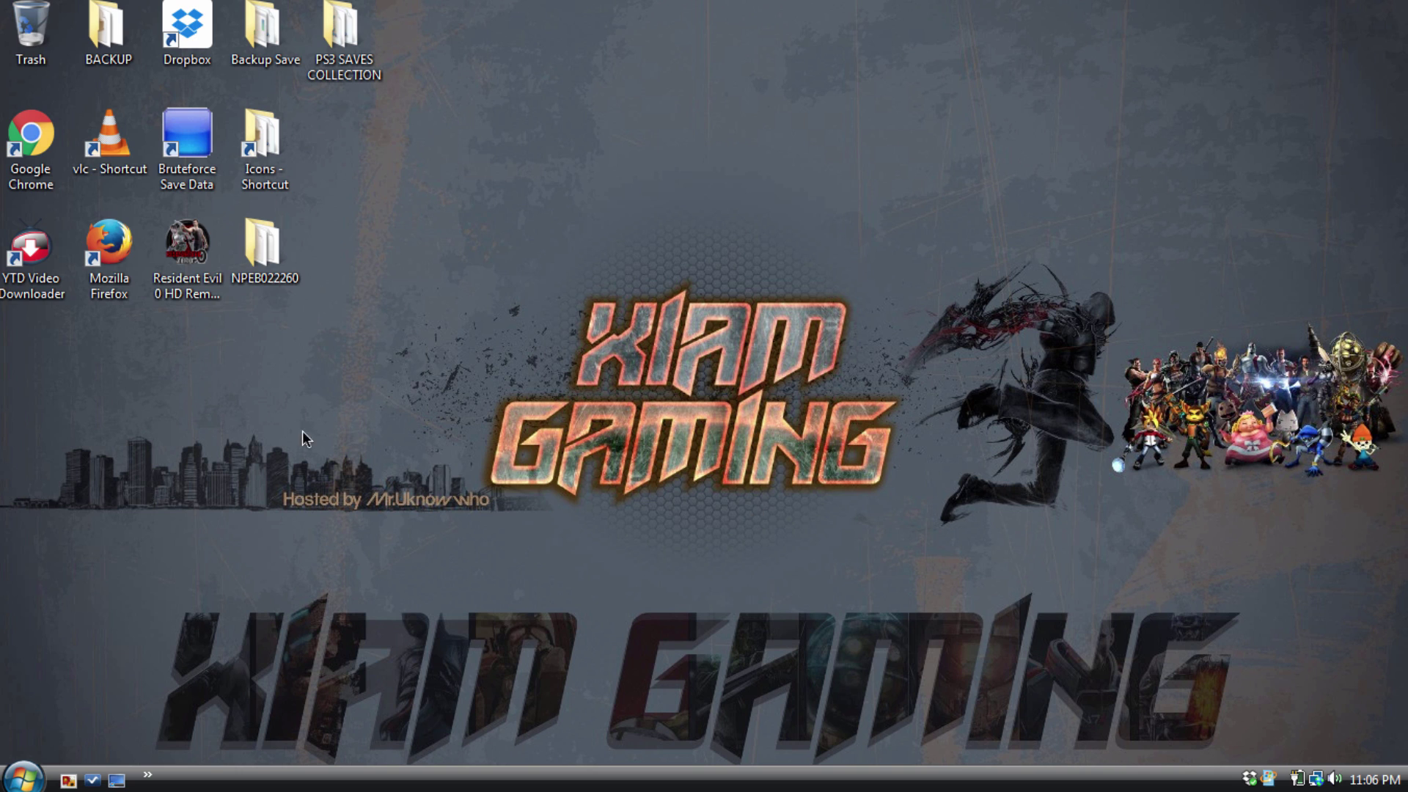
# Launch the Resident Evil 0 HD Remaster save editor and load DATA0.DAT from the NPEB022260 folder on the desktop.
pyautogui.click(202, 249)
pyautogui.doubleClick(223, 267)
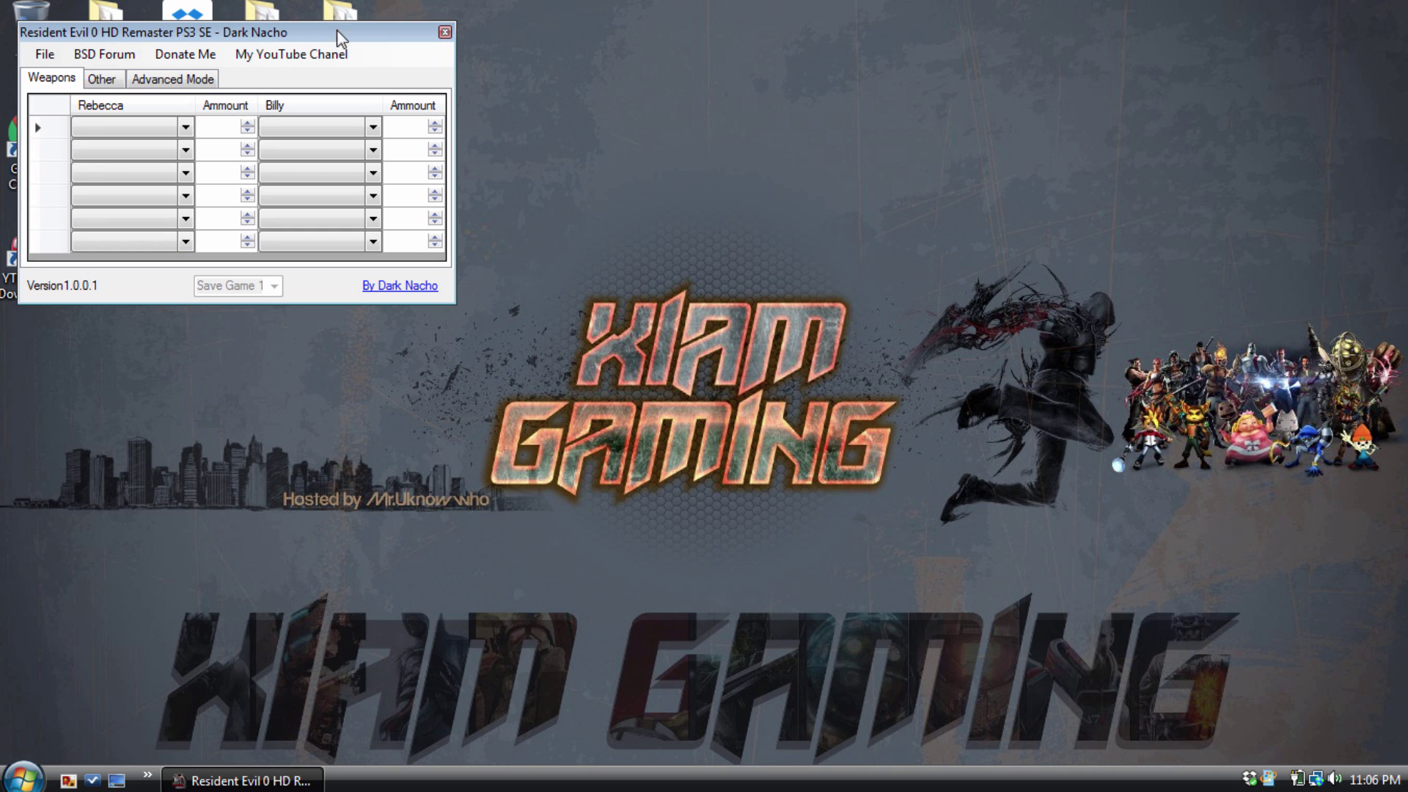
pyautogui.click(40, 57)
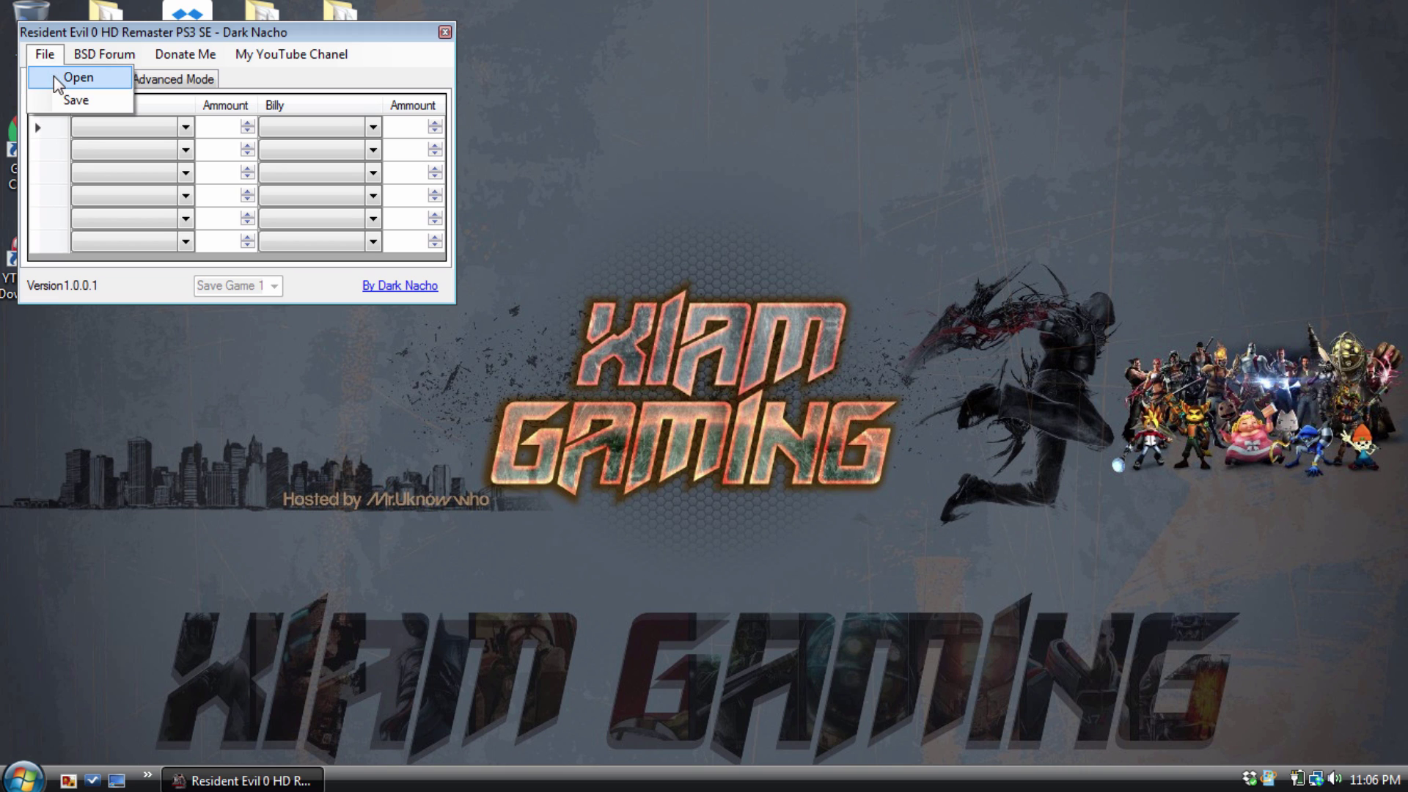
pyautogui.click(78, 78)
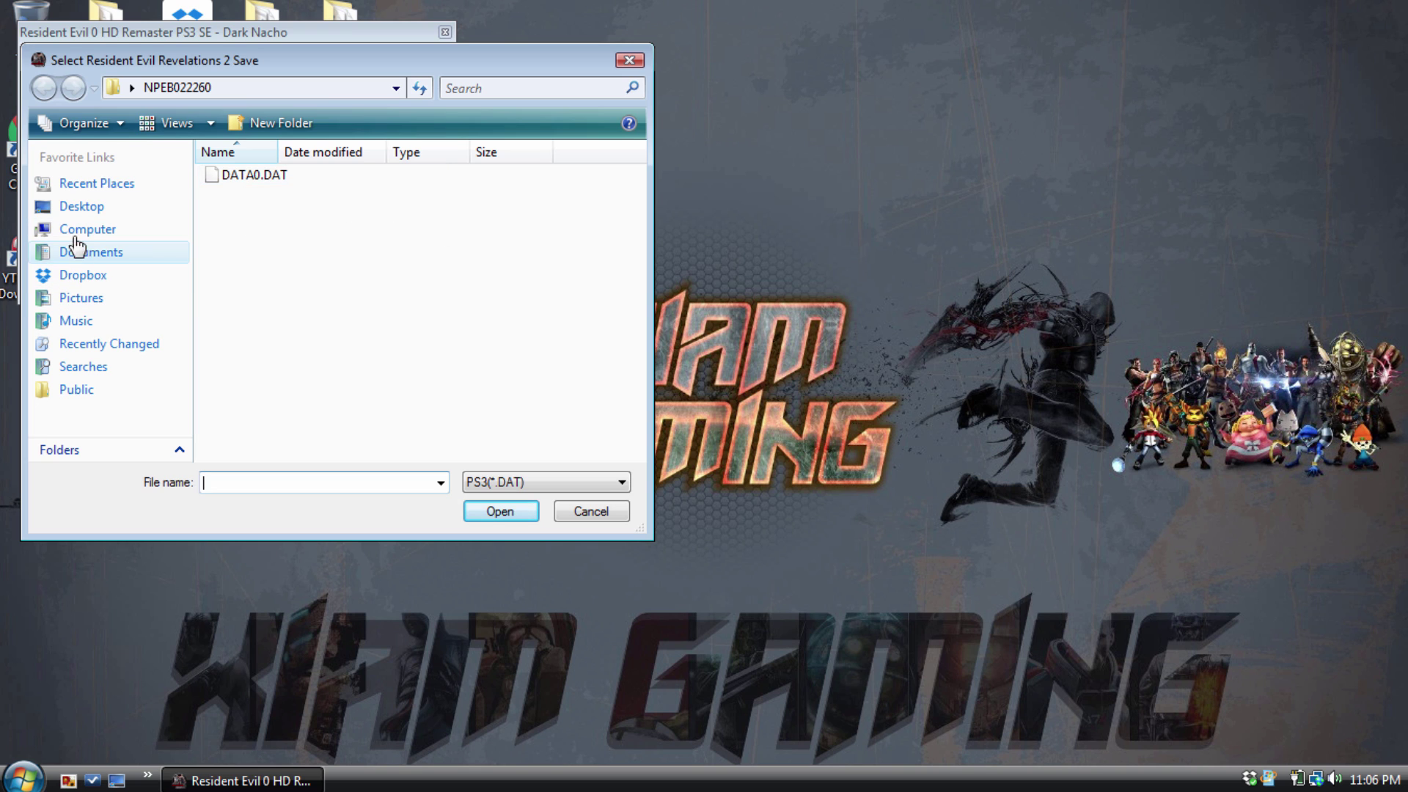
pyautogui.click(66, 205)
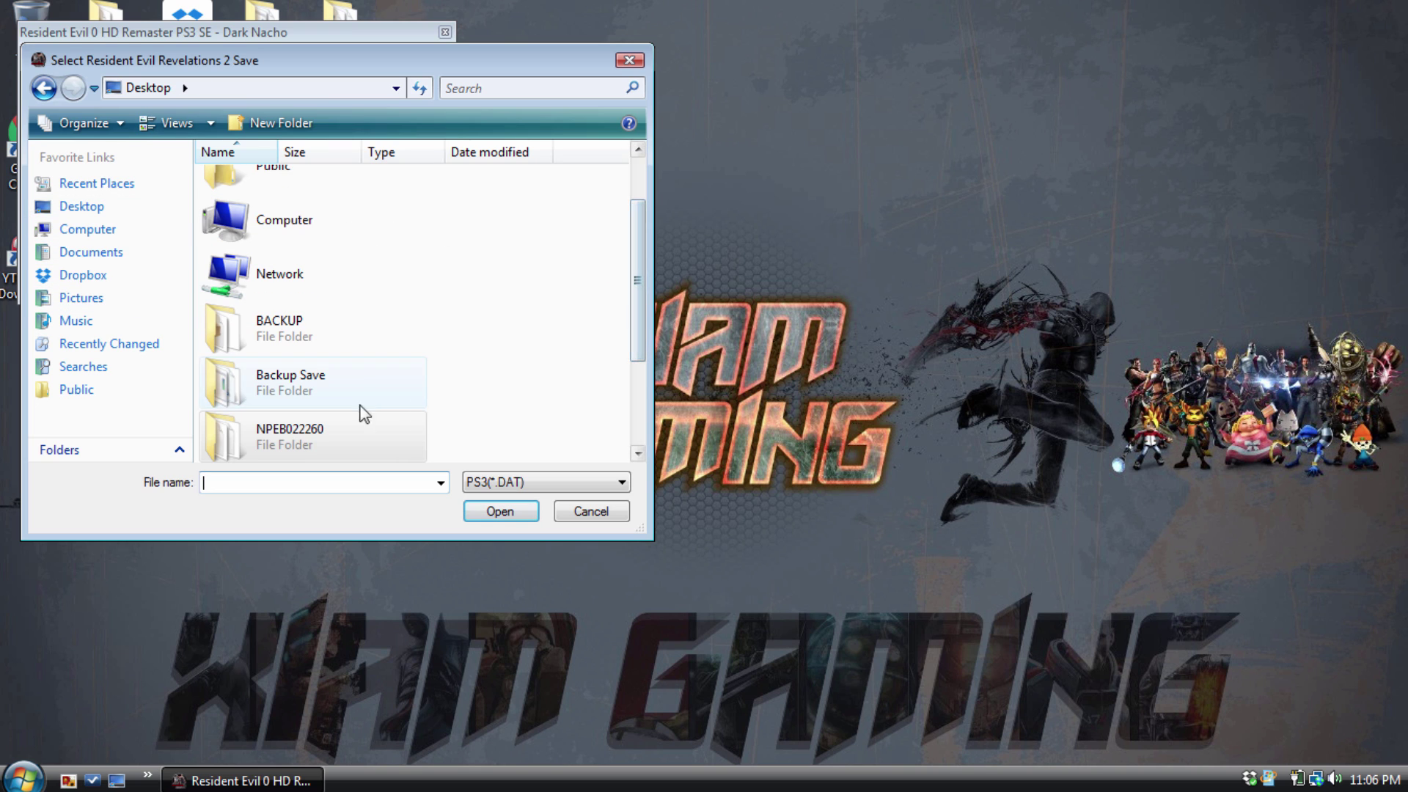
pyautogui.doubleClick(323, 436)
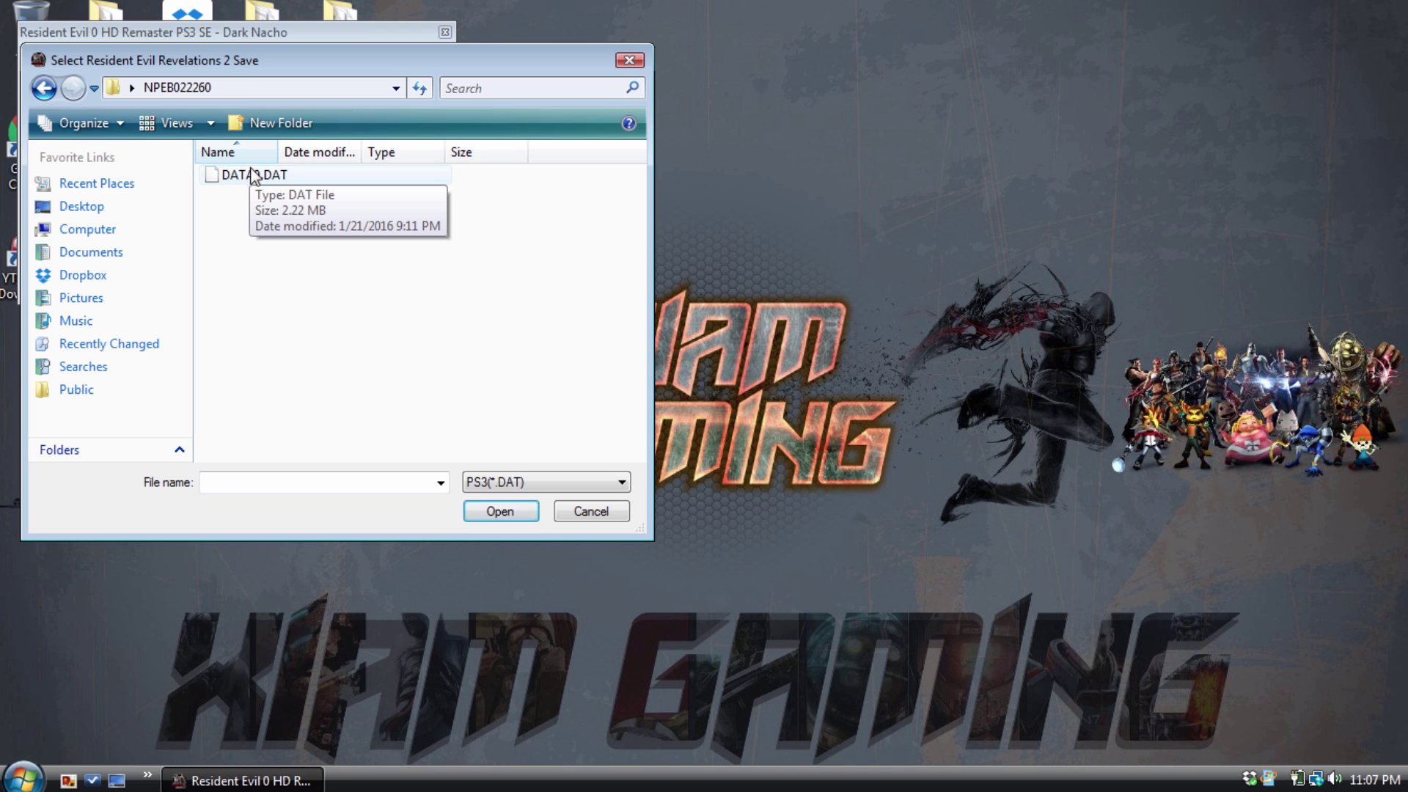
pyautogui.click(253, 175)
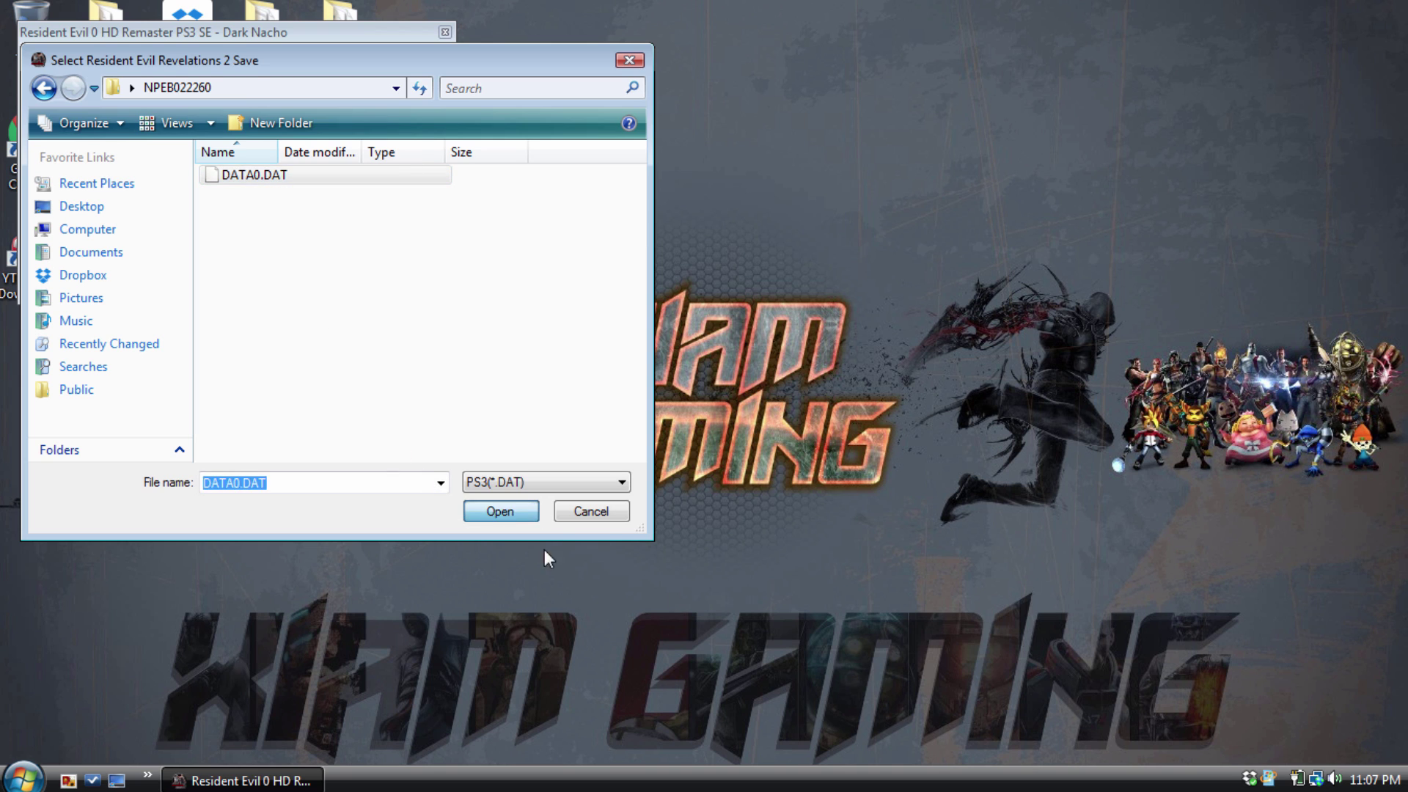
pyautogui.press('Return')
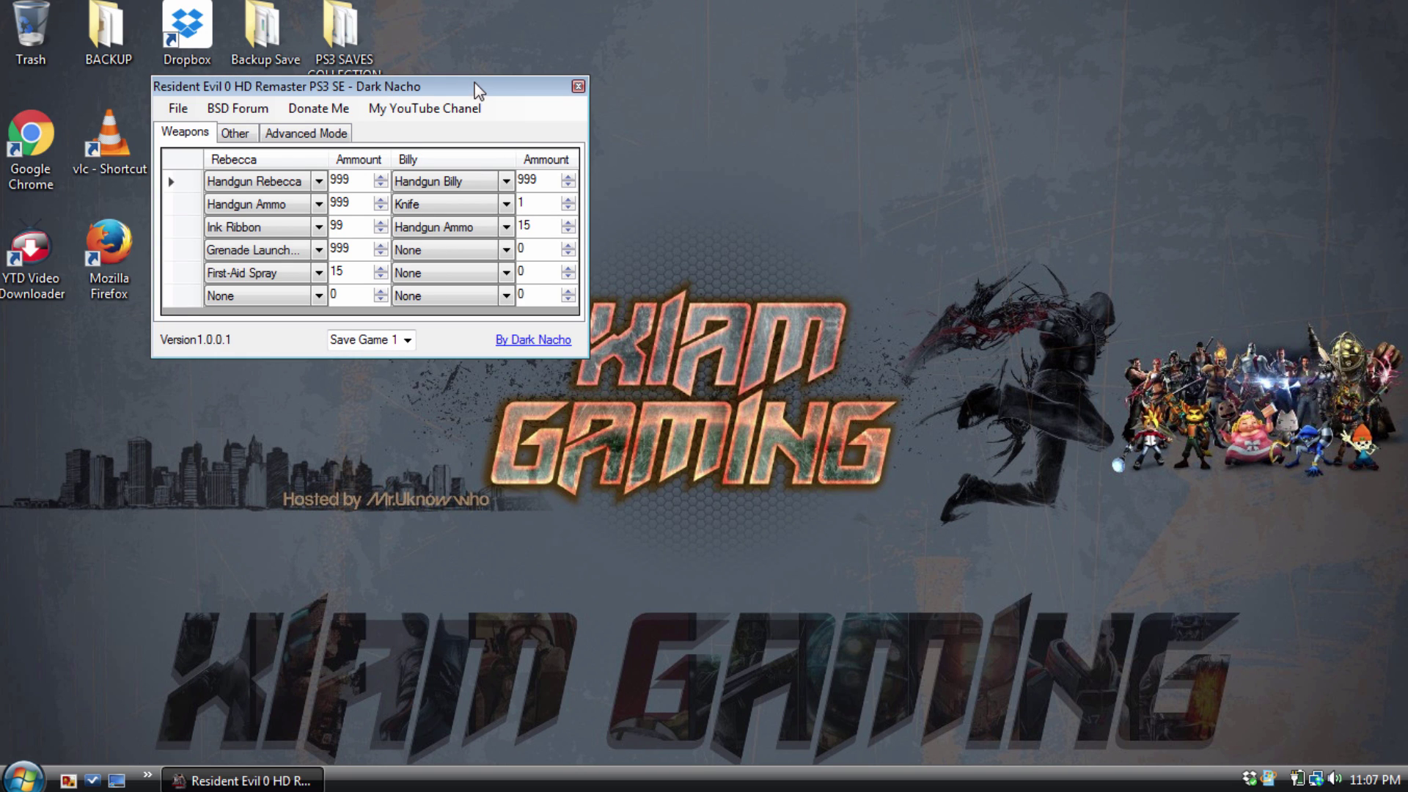
pyautogui.moveTo(488, 91); pyautogui.dragTo(630, 98)
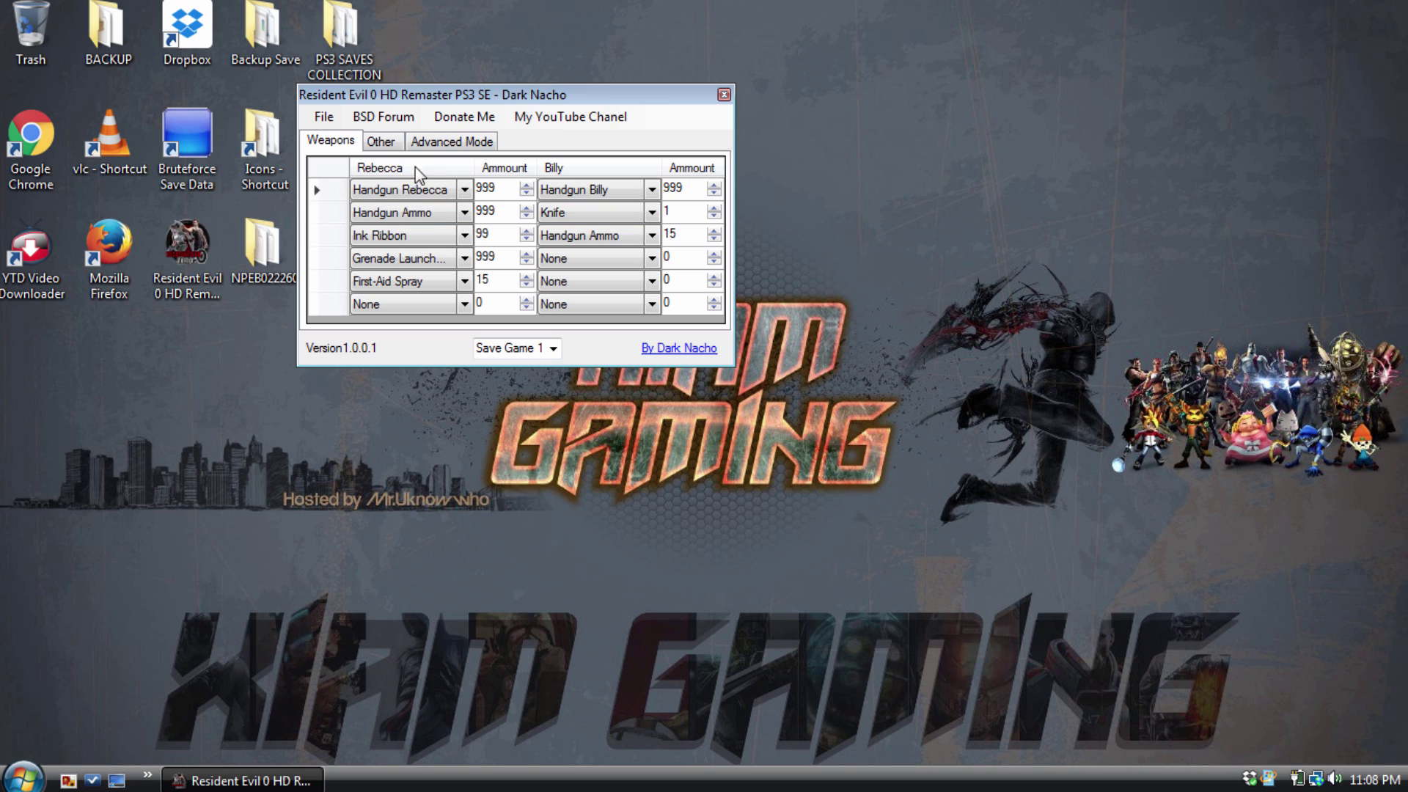
# Set the save file's Times Saves value to 0.
pyautogui.click(384, 149)
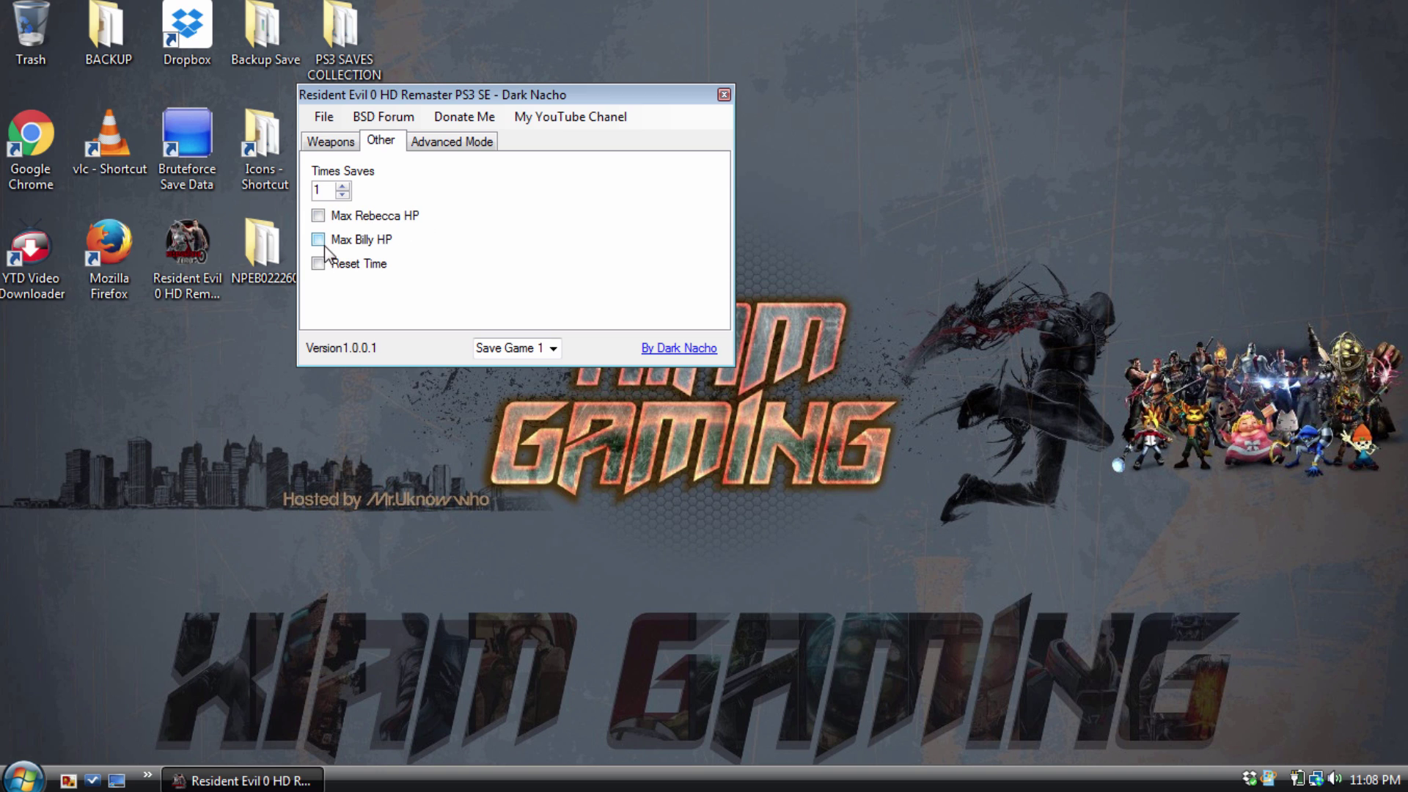
pyautogui.click(342, 186)
pyautogui.click(342, 186)
pyautogui.click(342, 187)
pyautogui.click(342, 186)
pyautogui.click(343, 195)
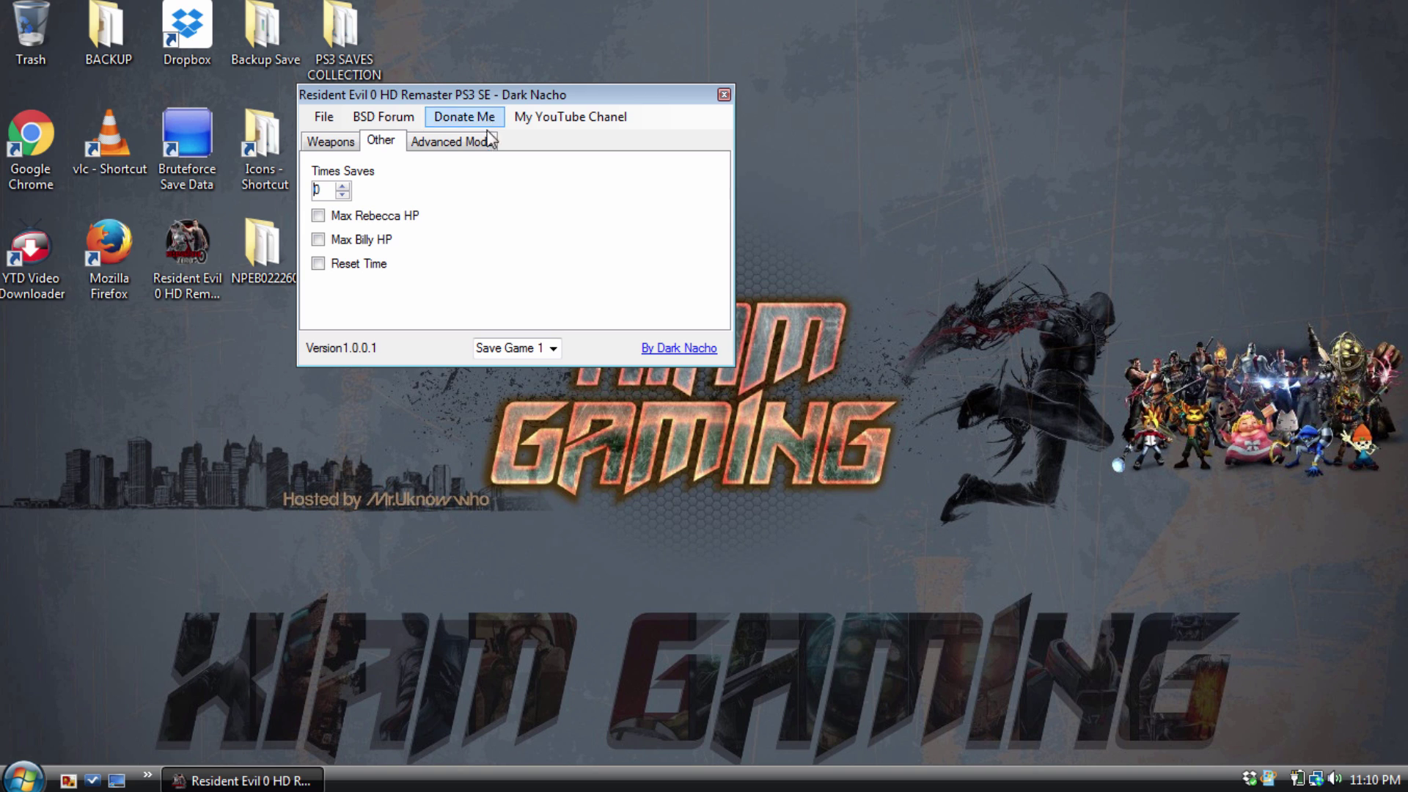
# Examine the Advanced Mode options and the items available for Rebecca's first and sixth inventory slots.
pyautogui.click(472, 150)
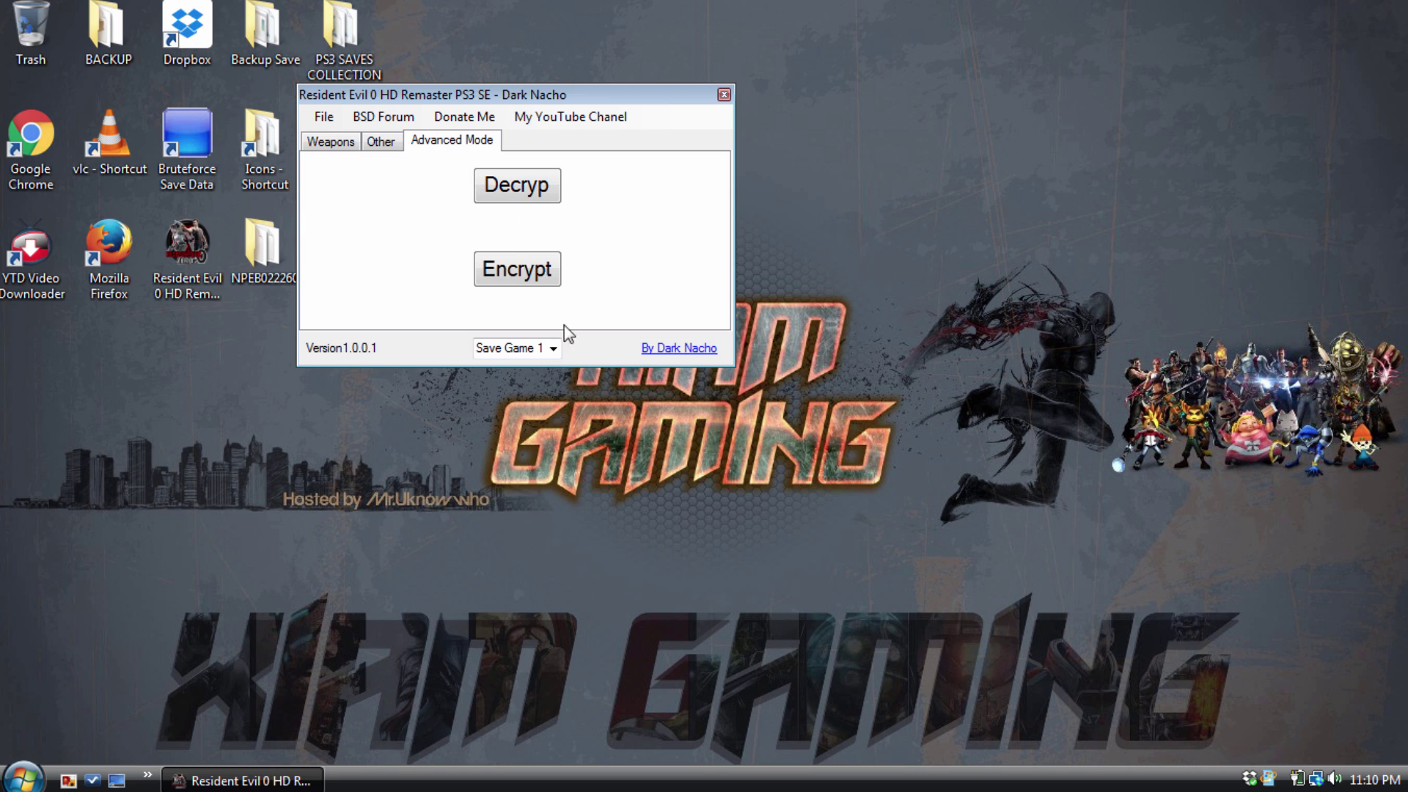
pyautogui.click(320, 145)
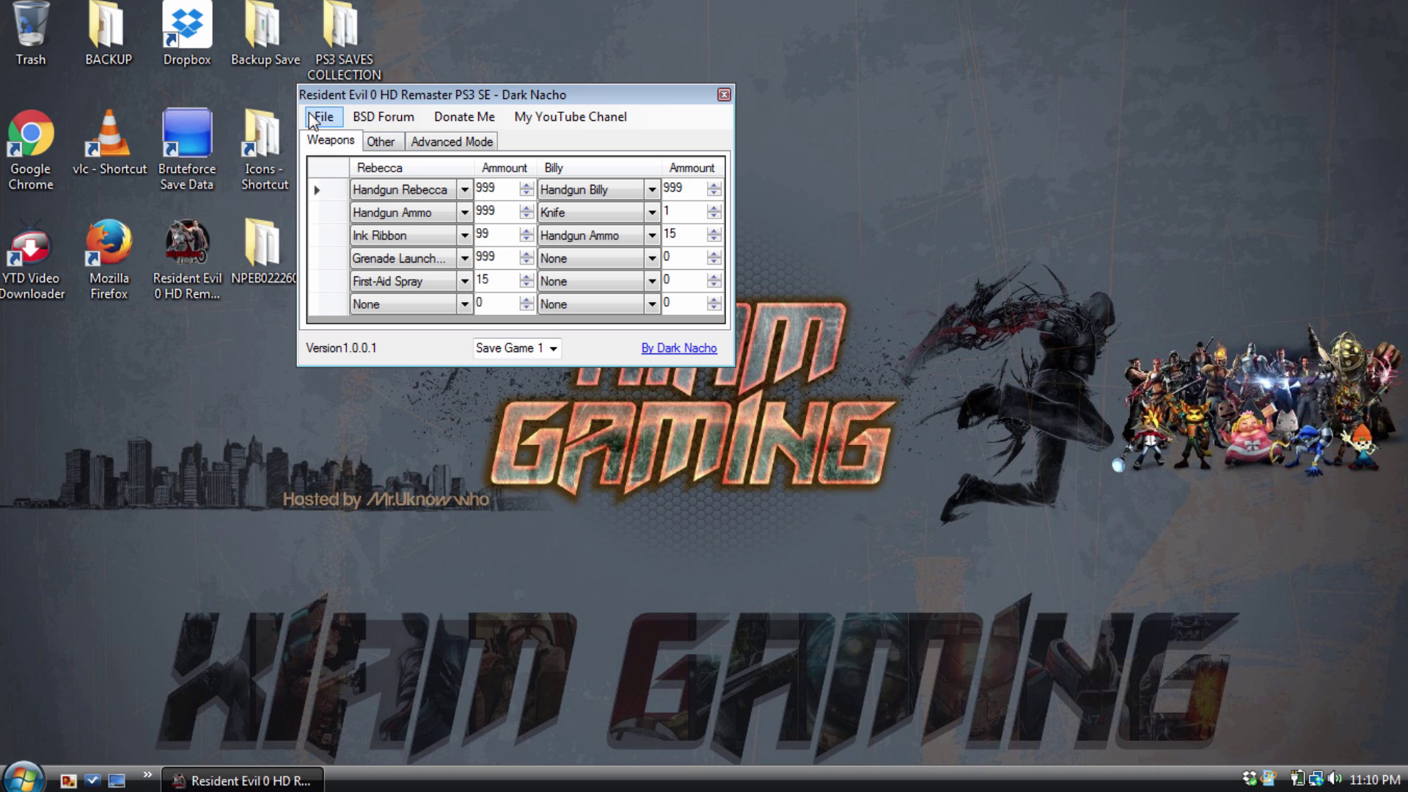
pyautogui.click(320, 117)
pyautogui.click(373, 231)
pyautogui.click(463, 190)
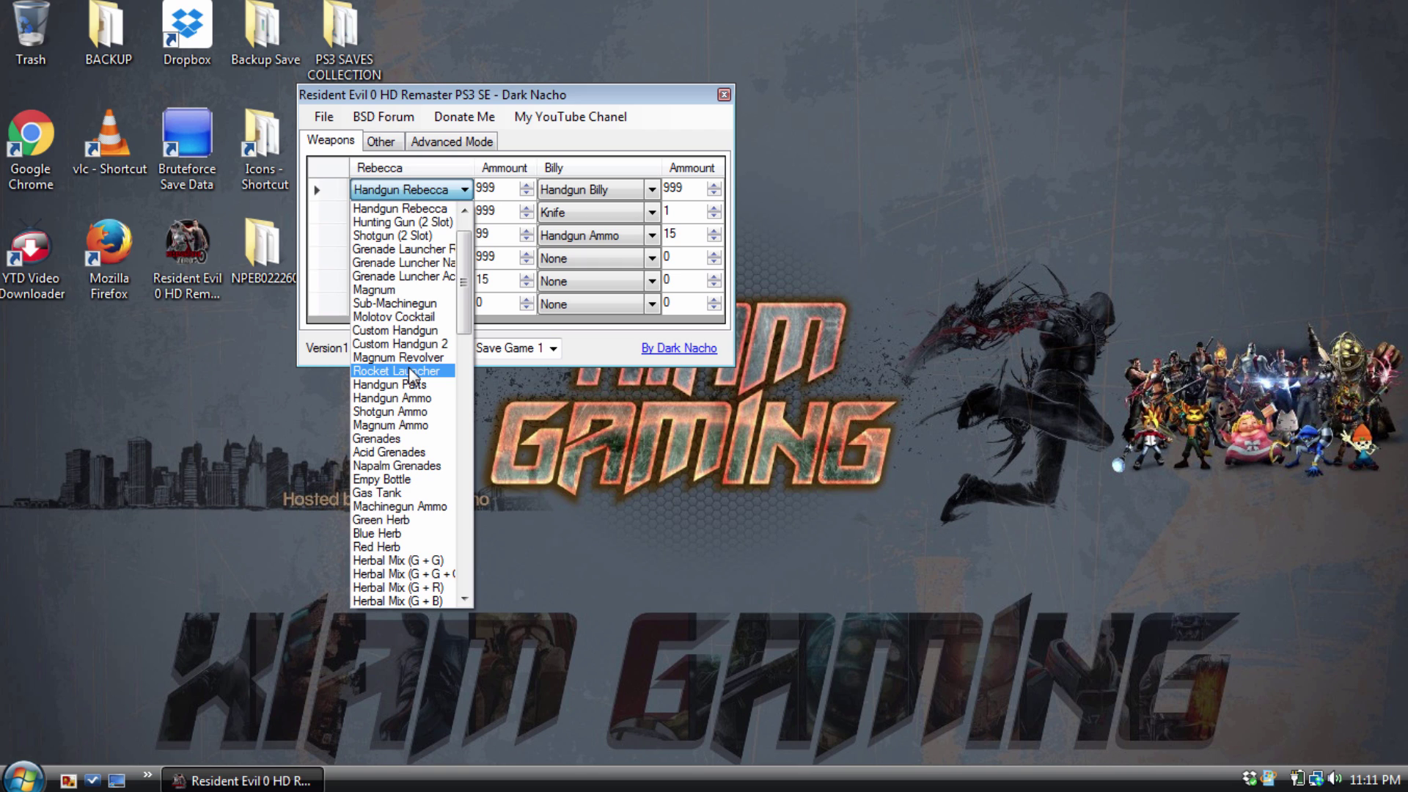
pyautogui.click(649, 432)
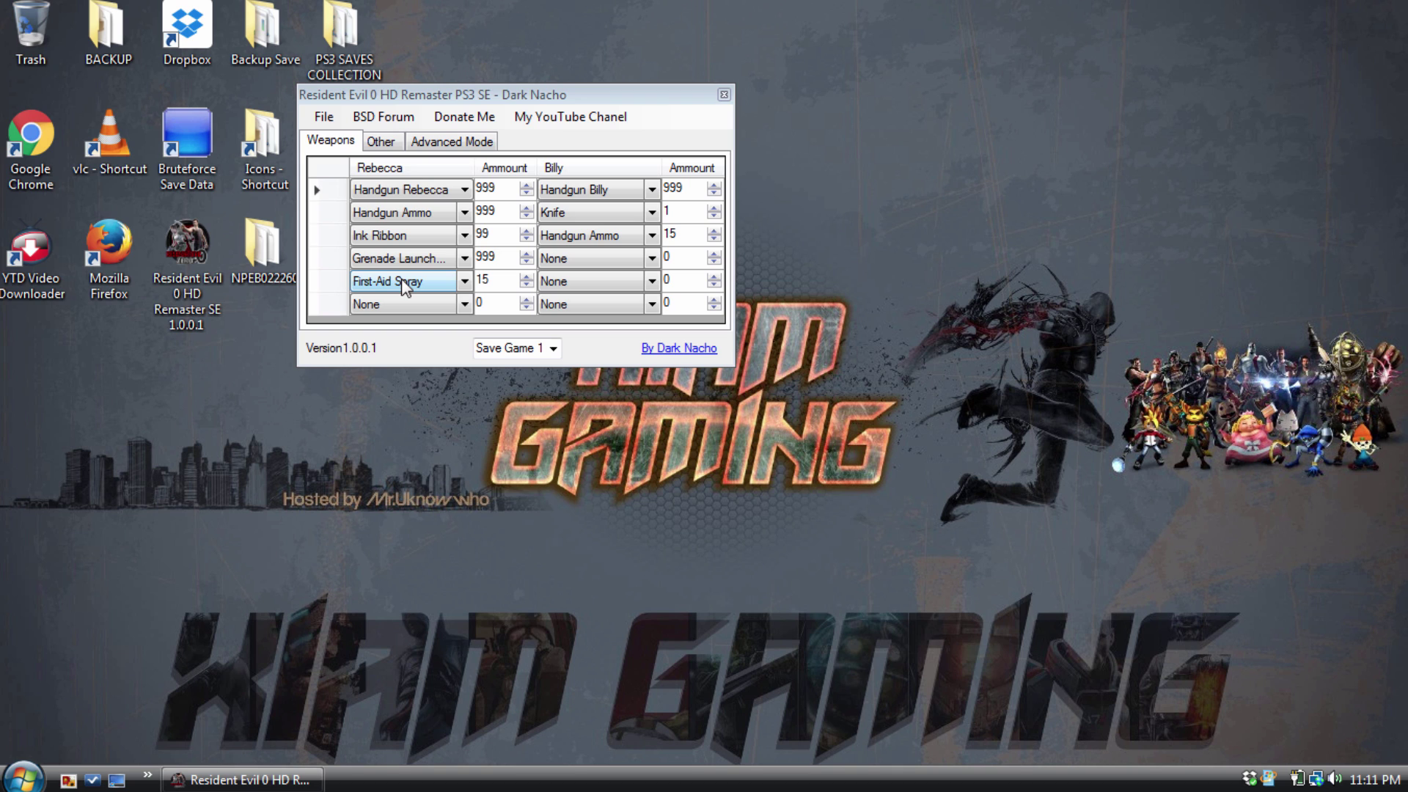
pyautogui.click(463, 306)
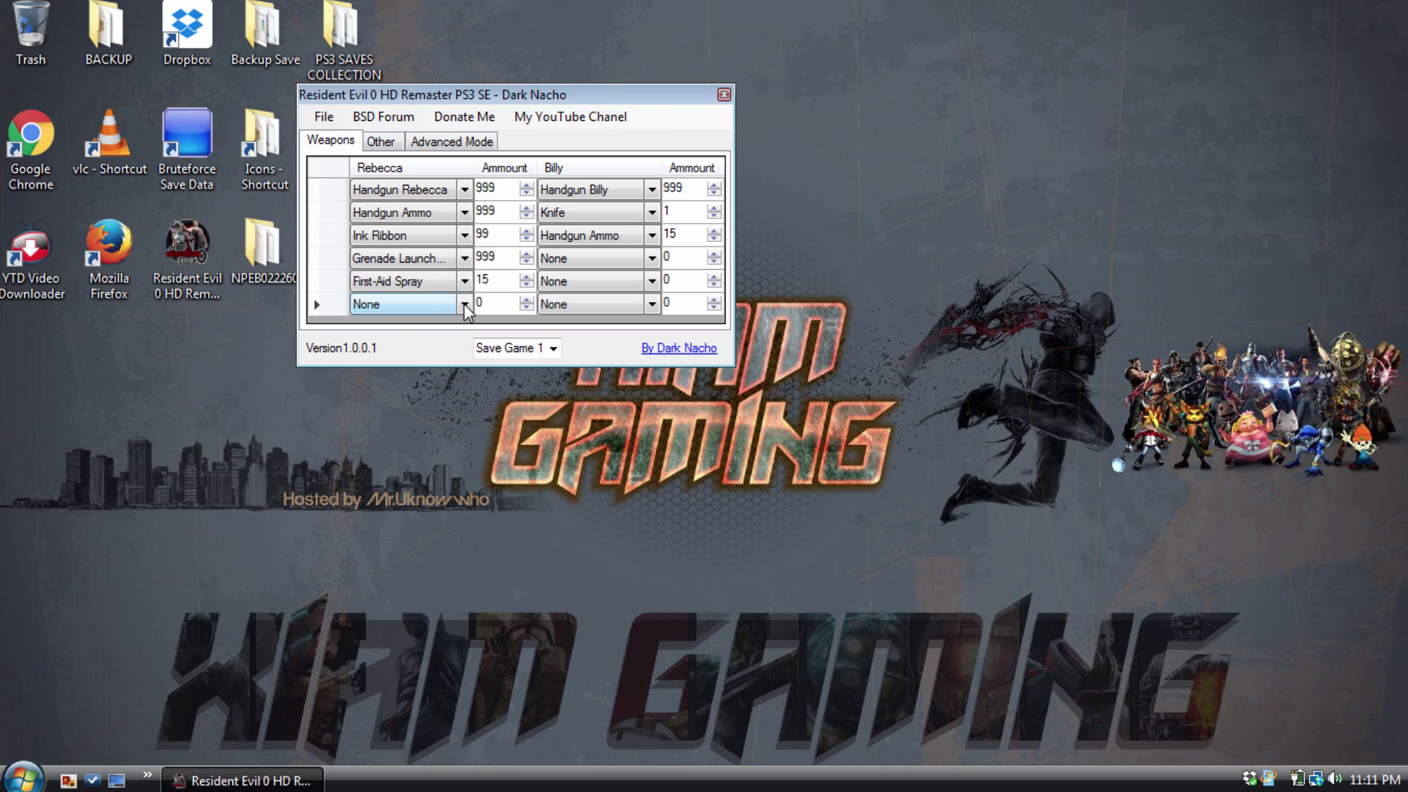
pyautogui.click(465, 308)
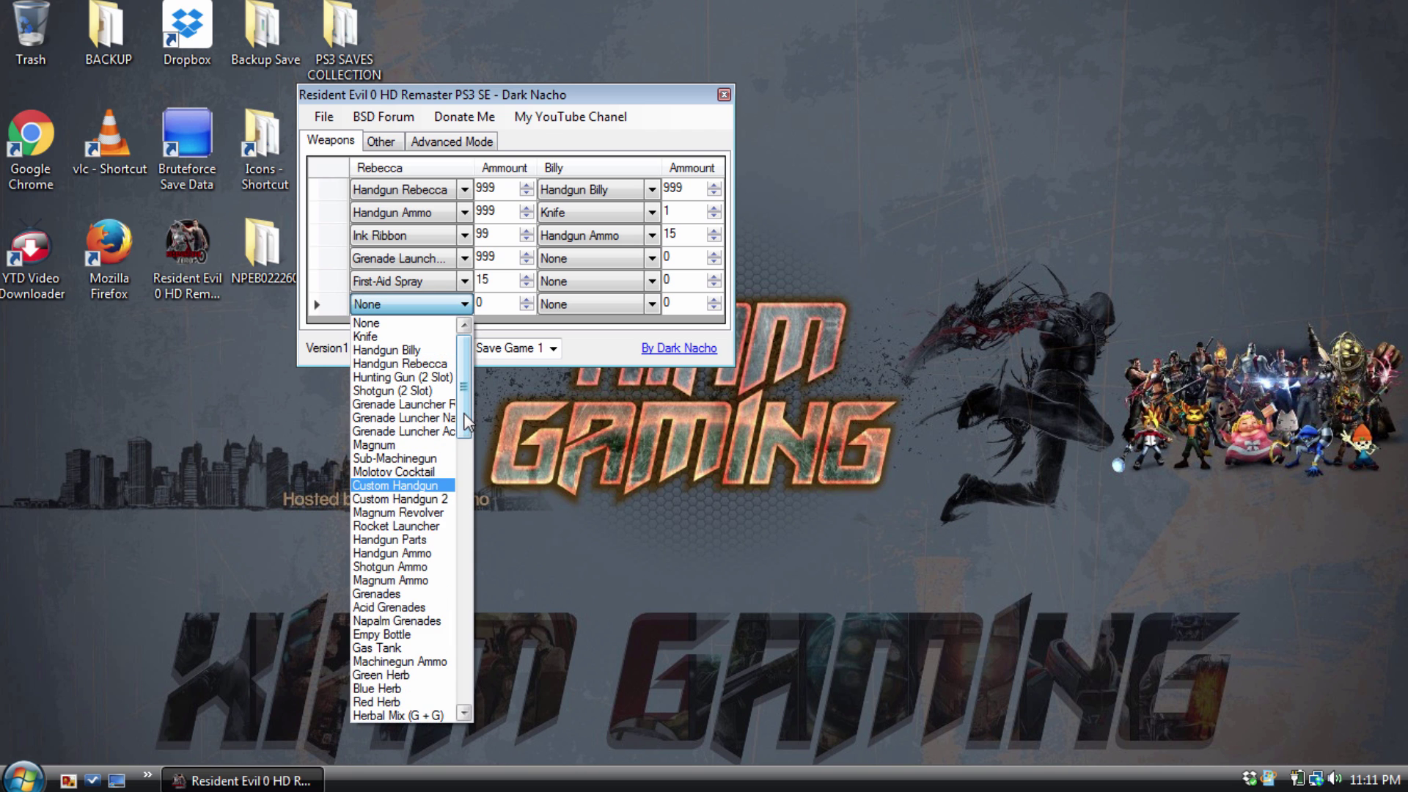
pyautogui.moveTo(465, 422); pyautogui.dragTo(462, 680)
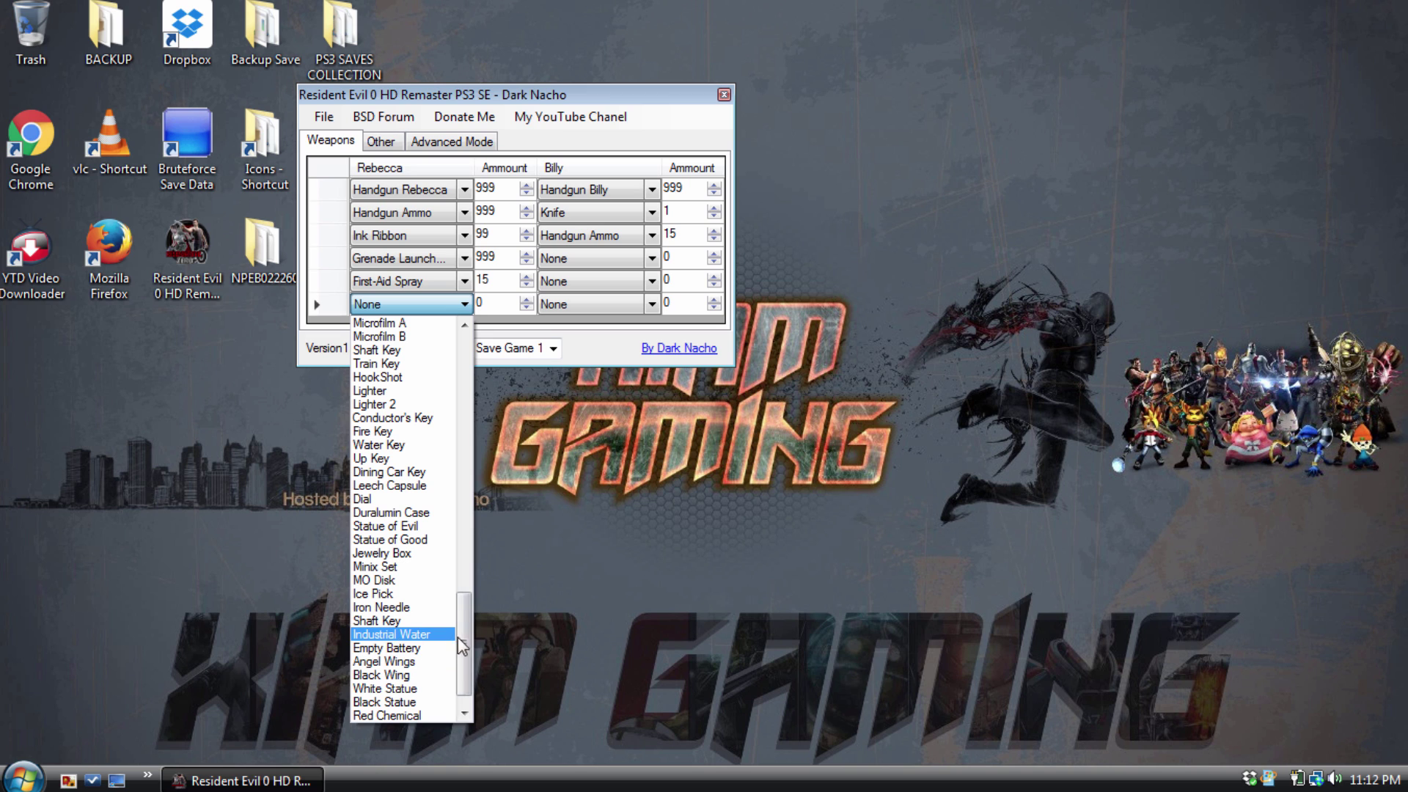
pyautogui.moveTo(465, 682); pyautogui.dragTo(478, 375)
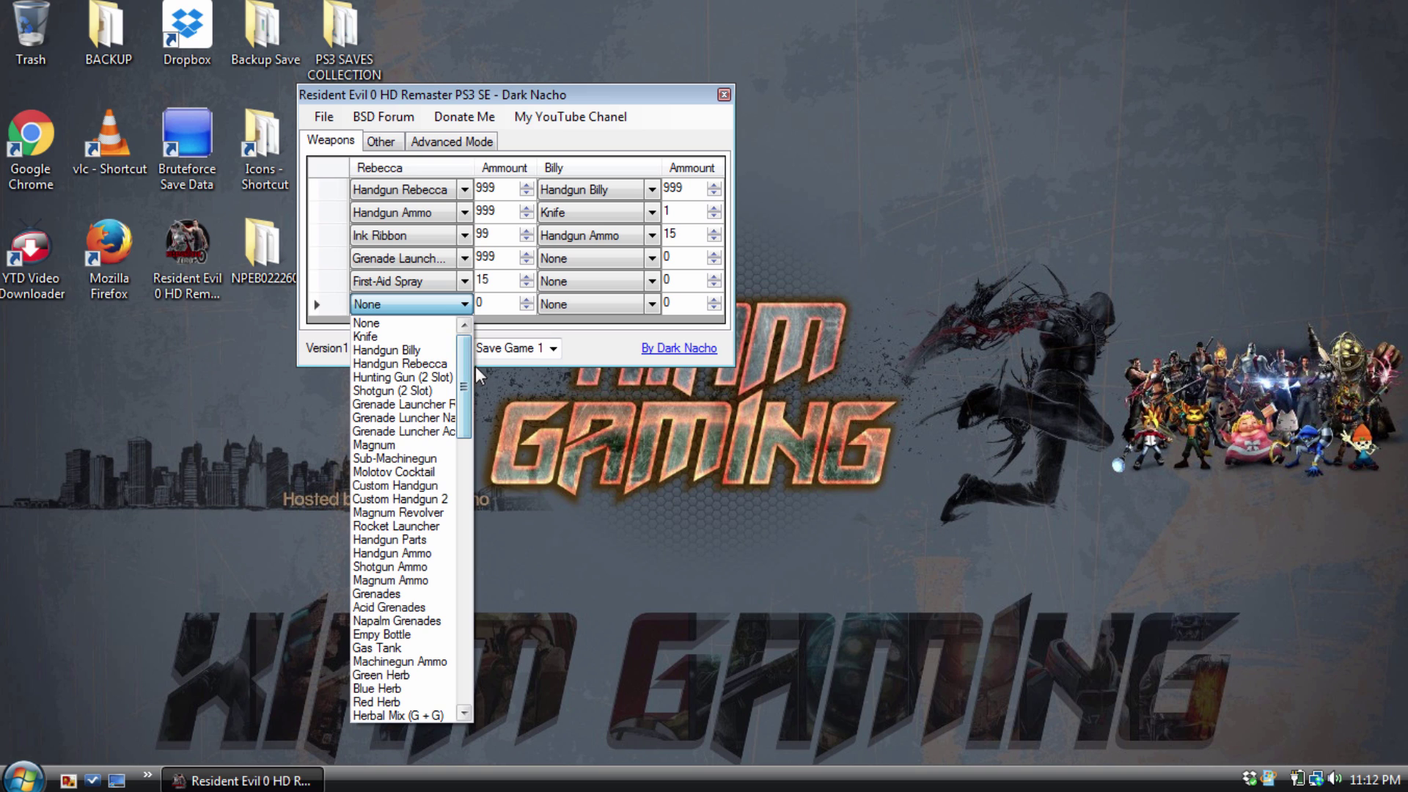
pyautogui.click(565, 546)
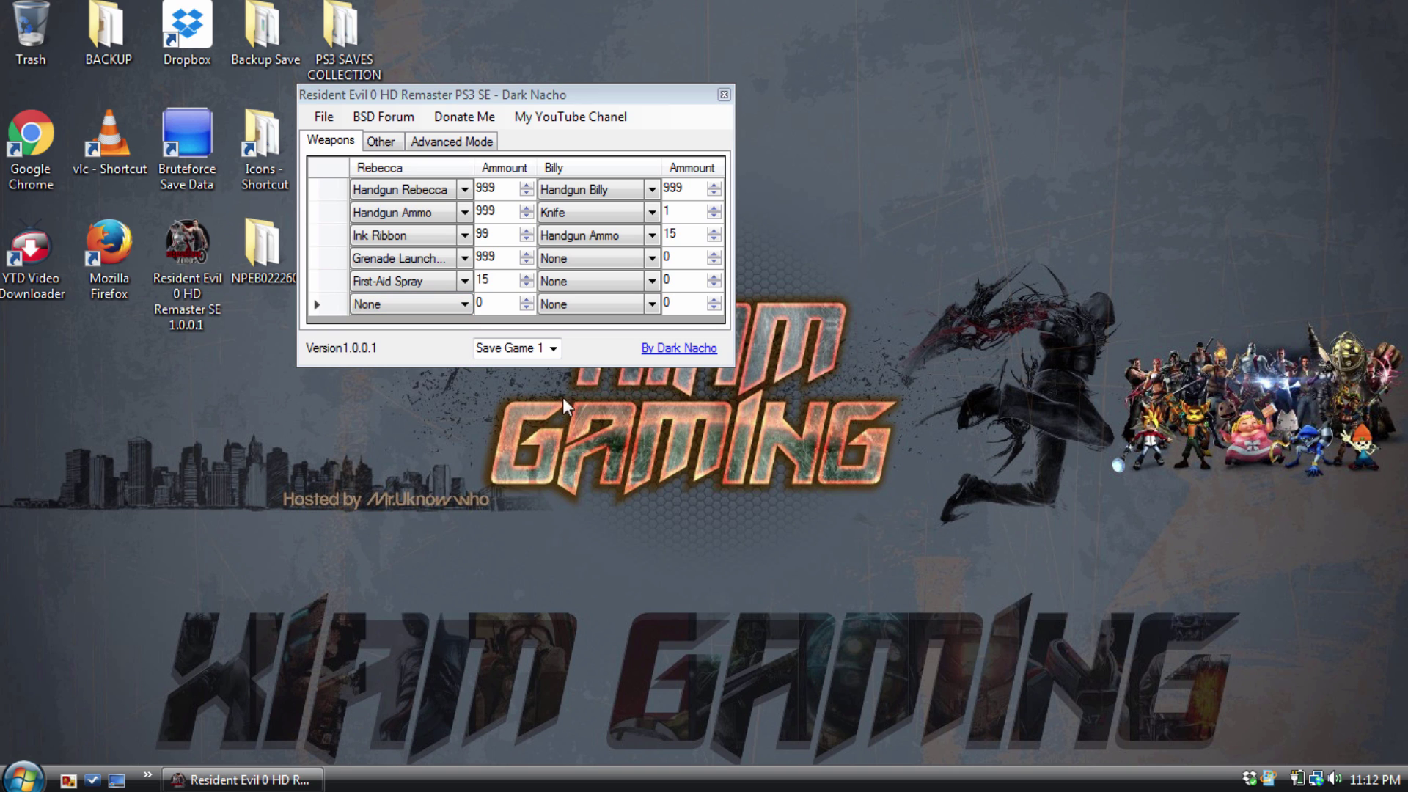
# Choose Save Game 1 as the slot, save the file, and decline the donation request.
pyautogui.click(554, 349)
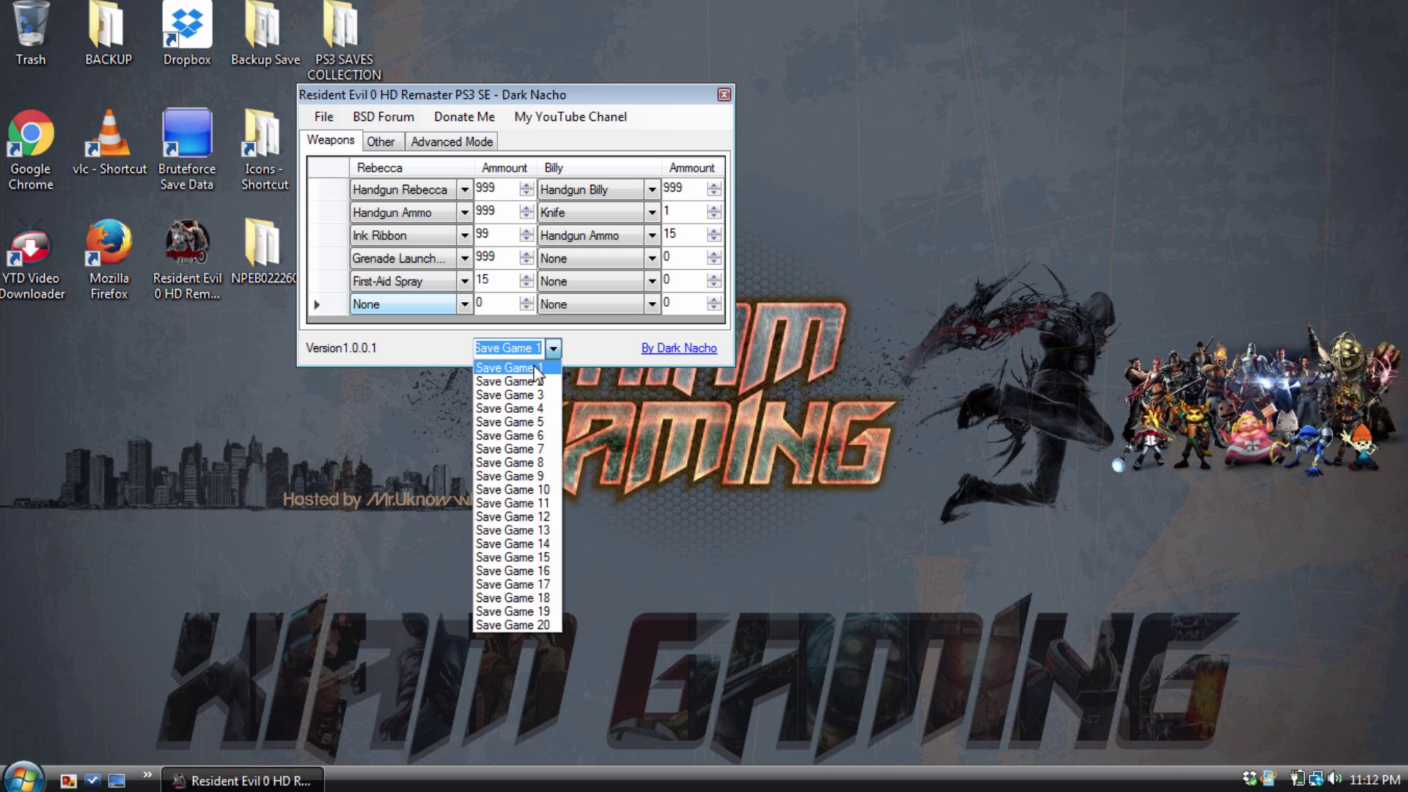
pyautogui.click(536, 372)
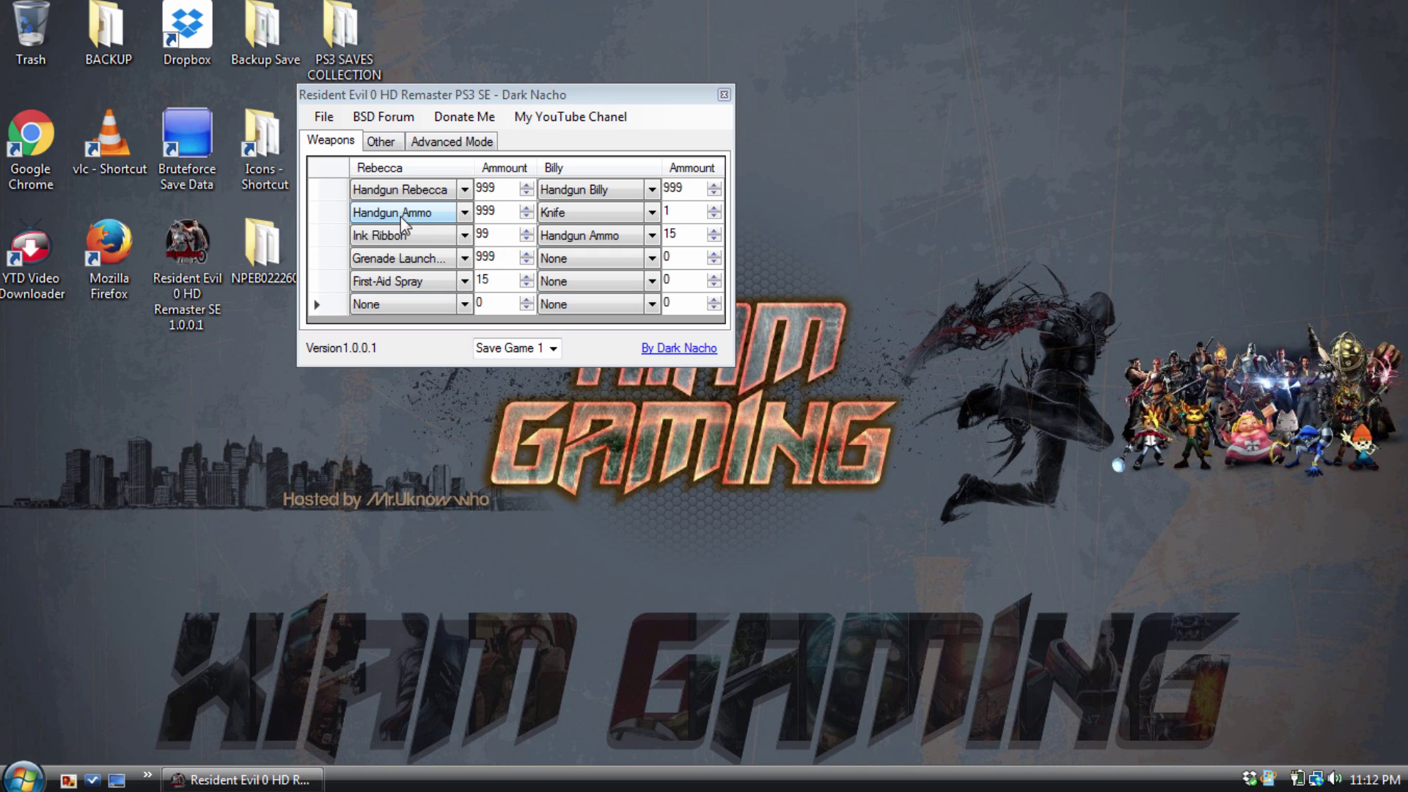
pyautogui.click(325, 124)
pyautogui.click(323, 119)
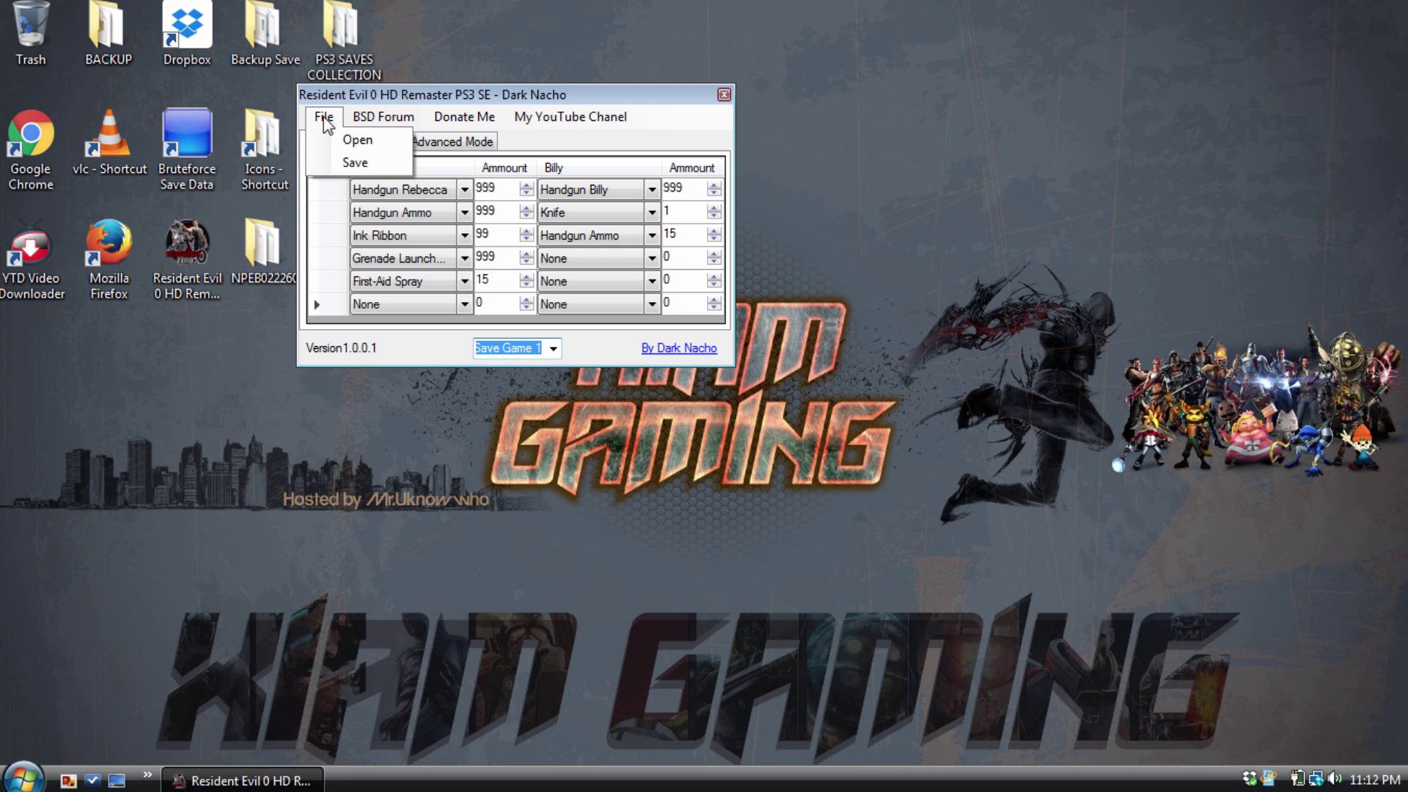
pyautogui.click(344, 166)
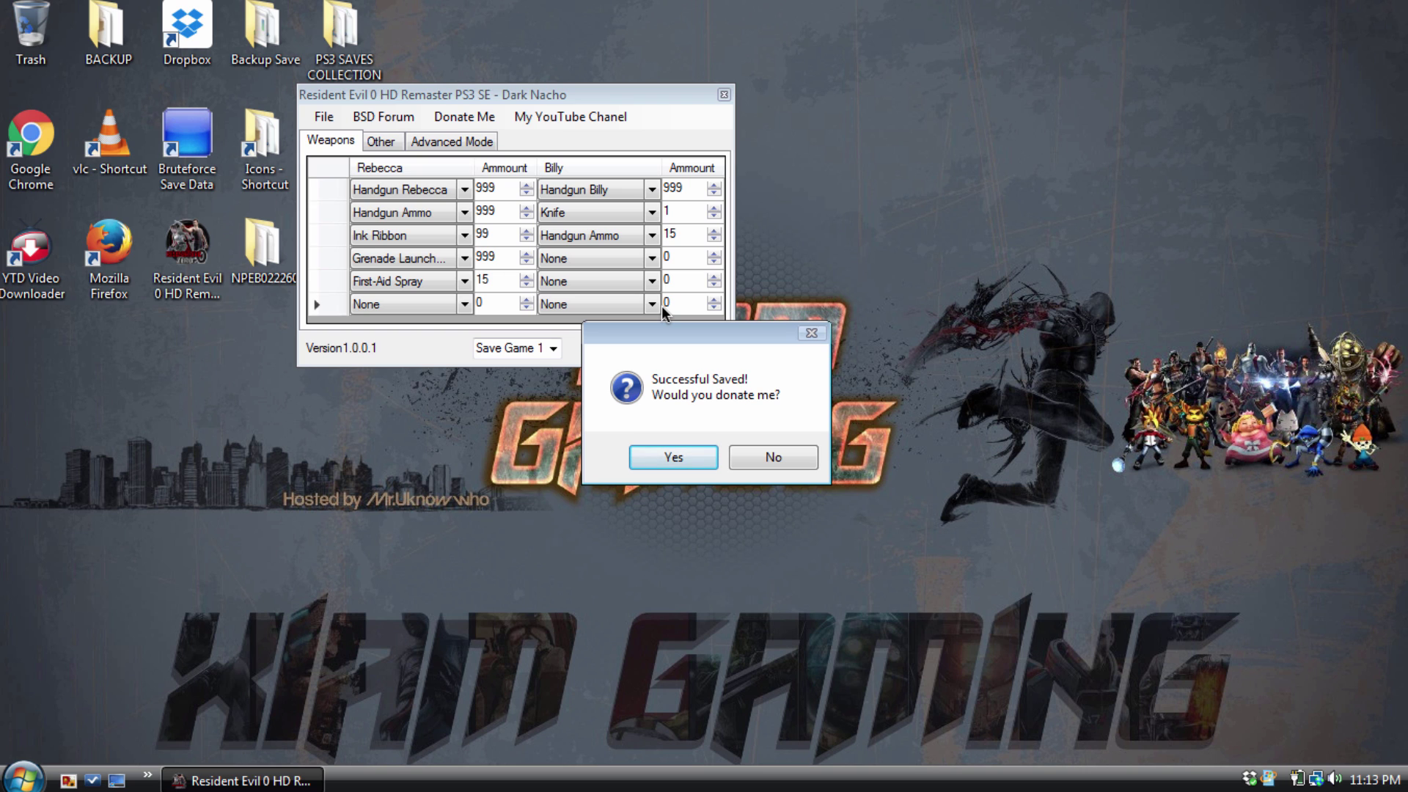
pyautogui.click(744, 458)
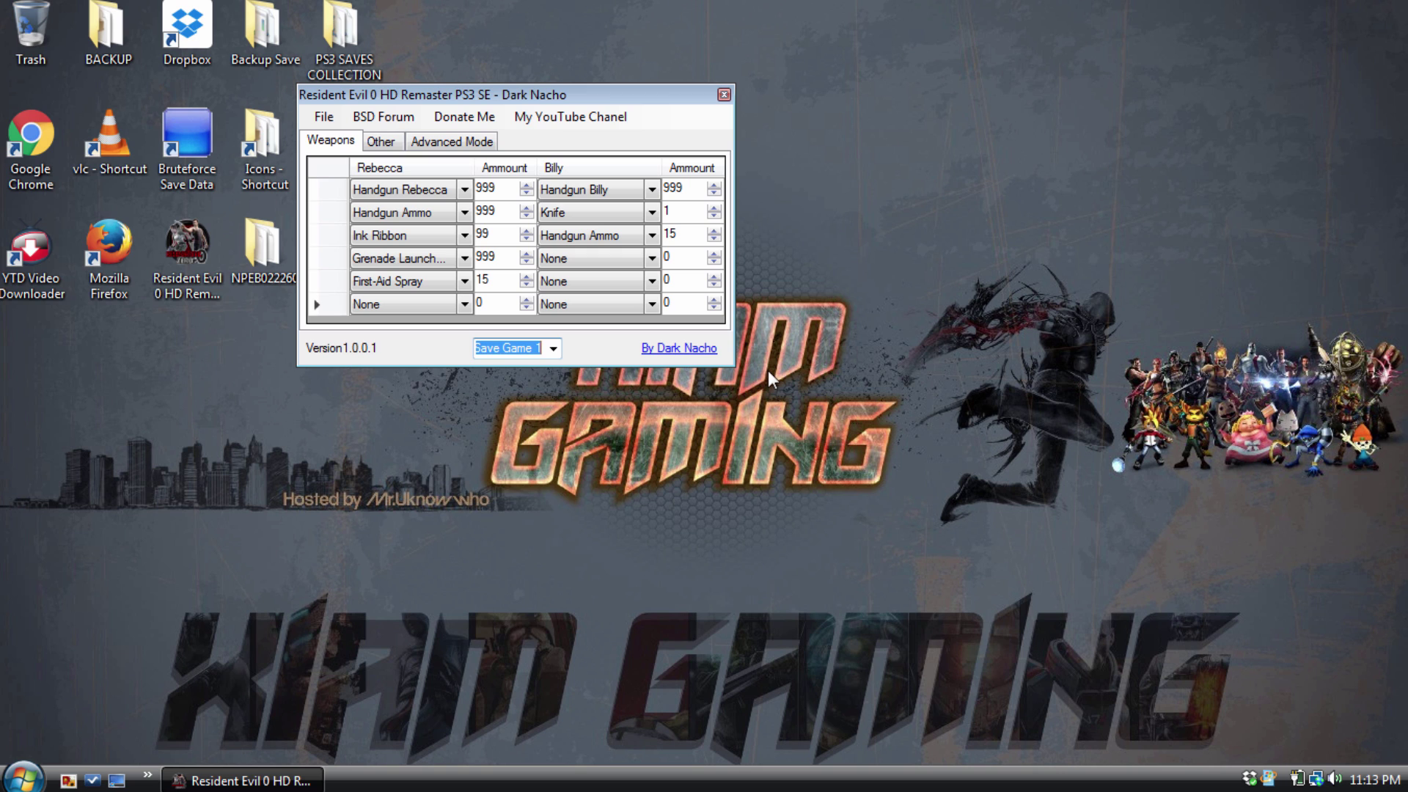
pyautogui.click(473, 143)
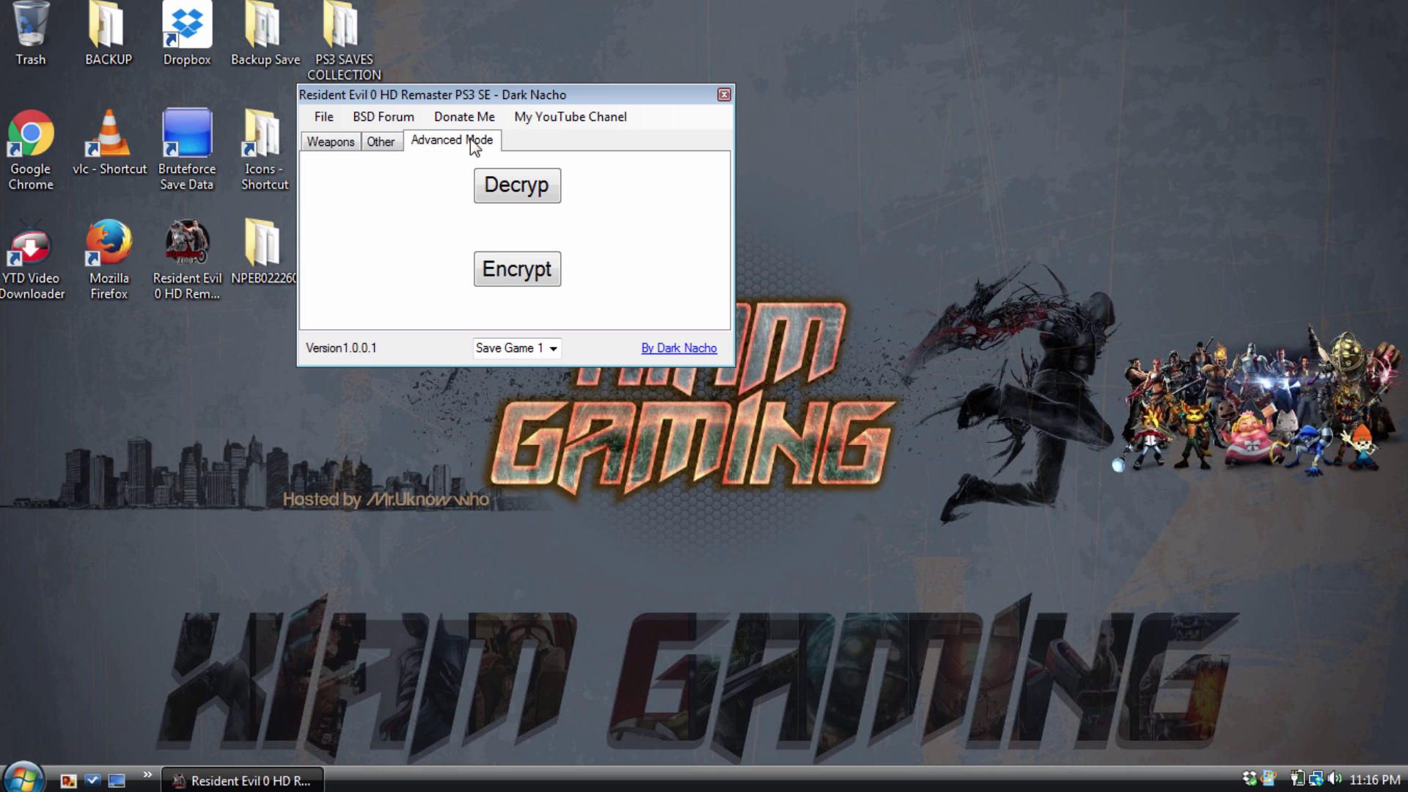
pyautogui.click(329, 141)
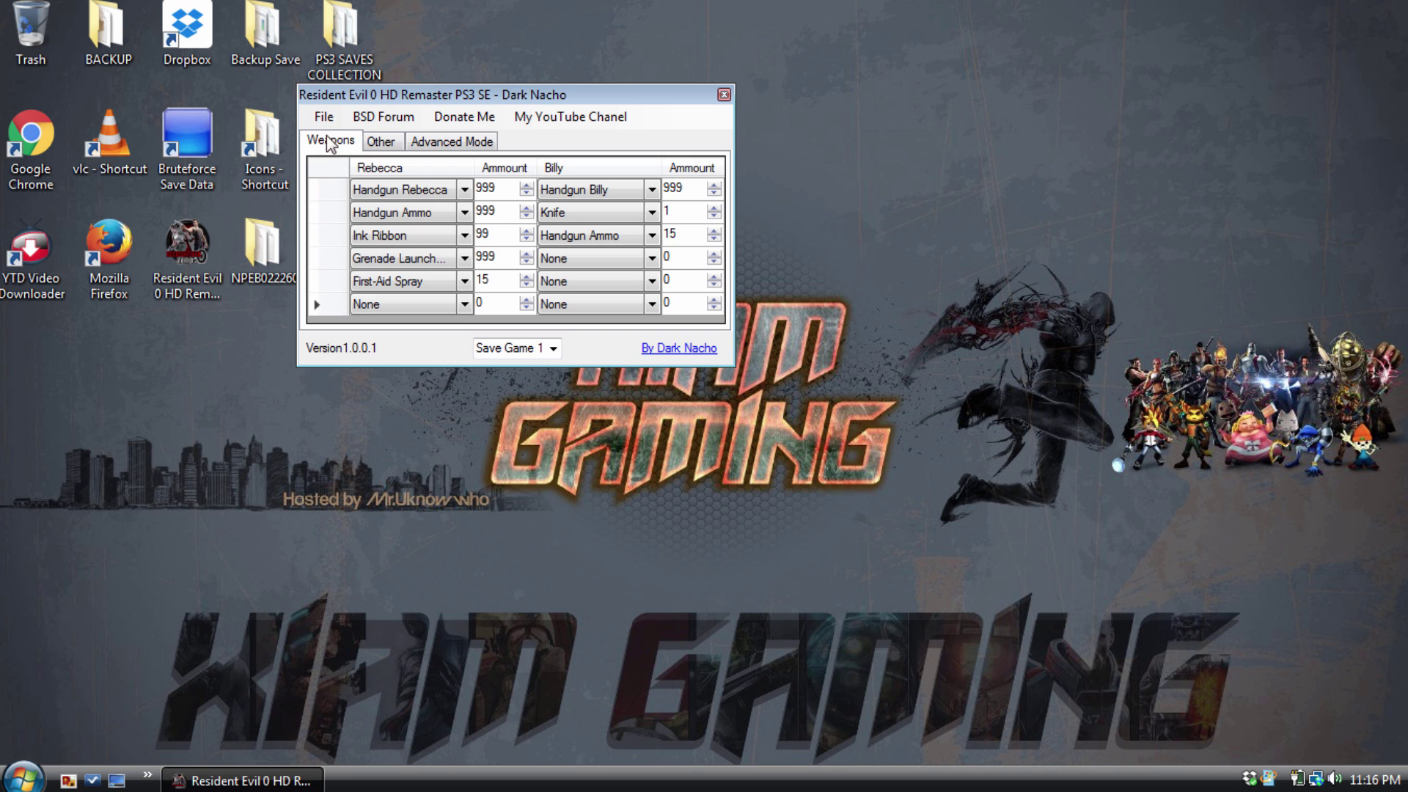
pyautogui.moveTo(551, 88); pyautogui.dragTo(739, 6)
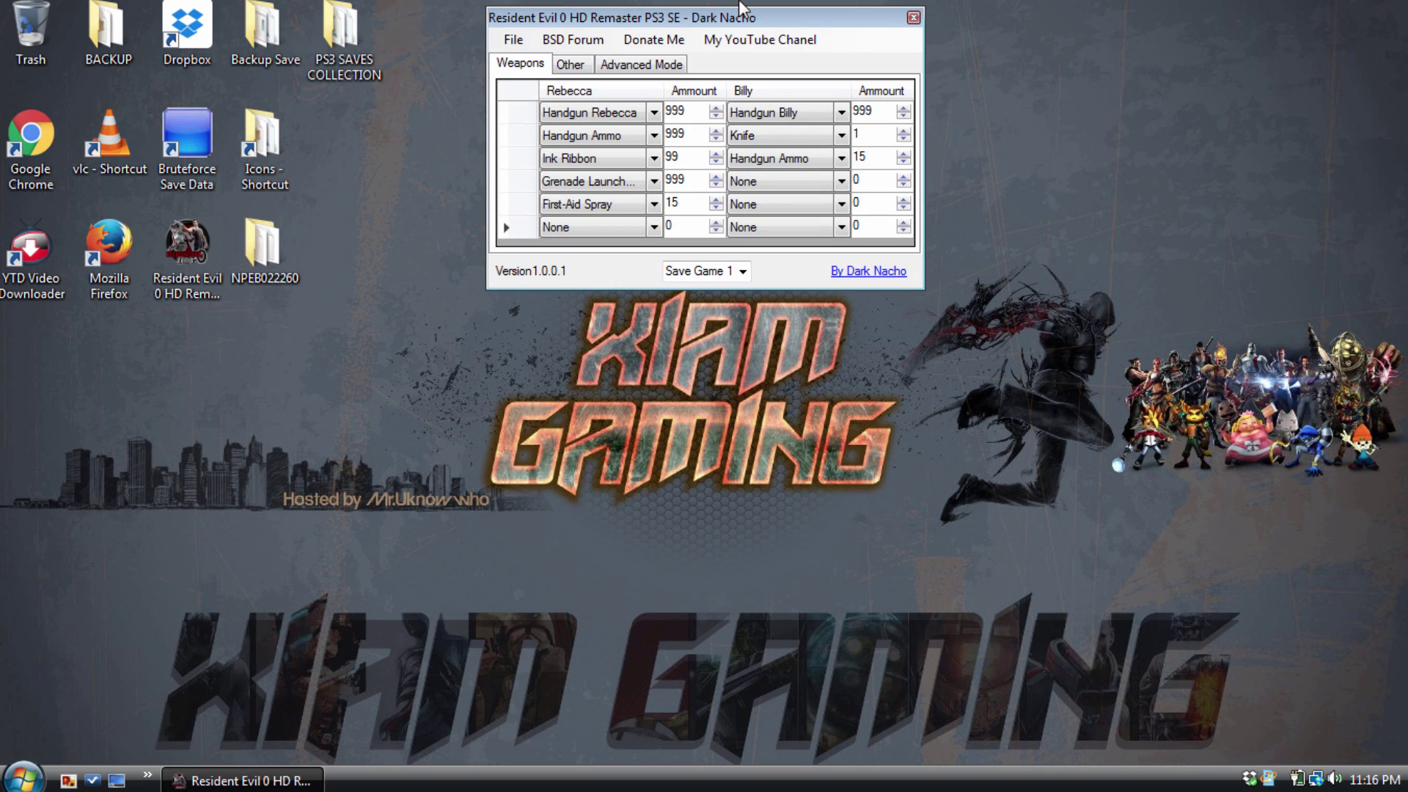